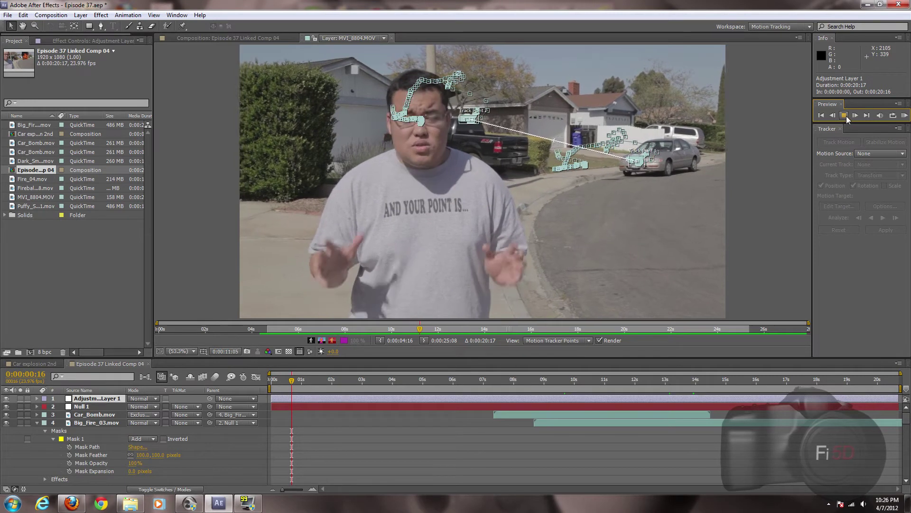
Step: Stop playback at 6:16, activate Track Point 1 on MVI_8804.MOV, and zoom in to inspect the track points
{"action": "key", "text": "space"}
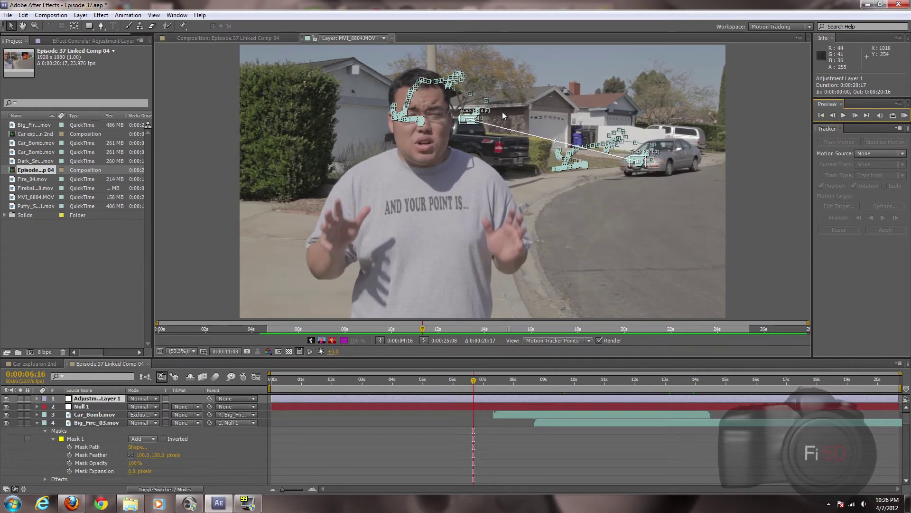
{"action": "left_click", "coordinate": [646, 161]}
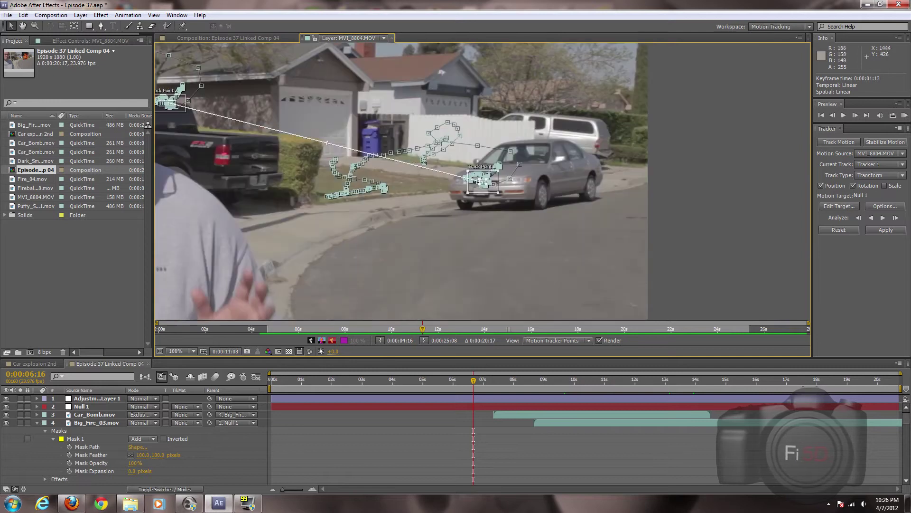
{"action": "scroll", "coordinate": [331, 143], "scroll_direction": "down", "scroll_amount": 2}
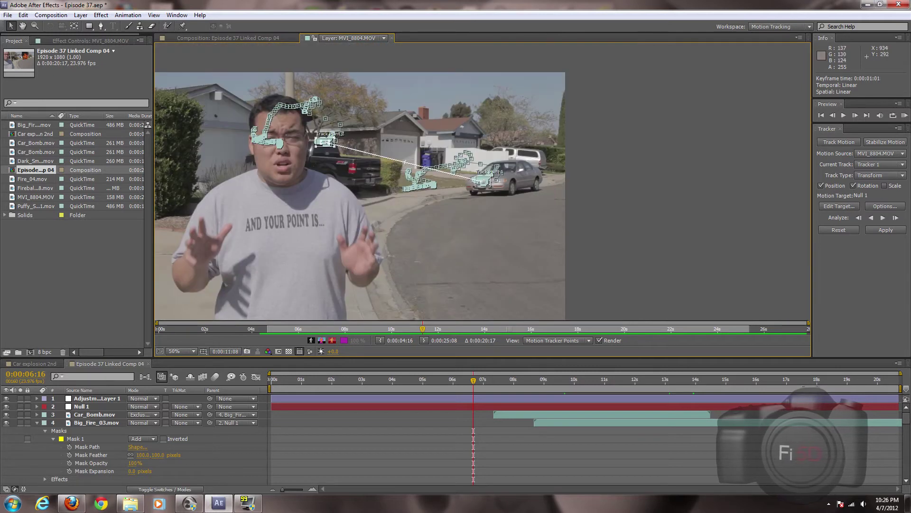
{"action": "scroll", "coordinate": [331, 143], "scroll_direction": "up", "scroll_amount": 8}
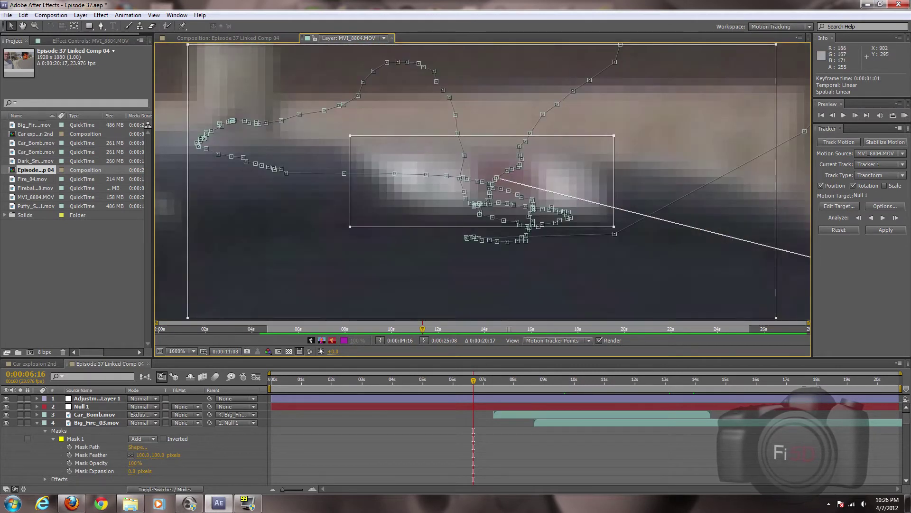
{"action": "scroll", "coordinate": [540, 204], "scroll_direction": "down", "scroll_amount": 10}
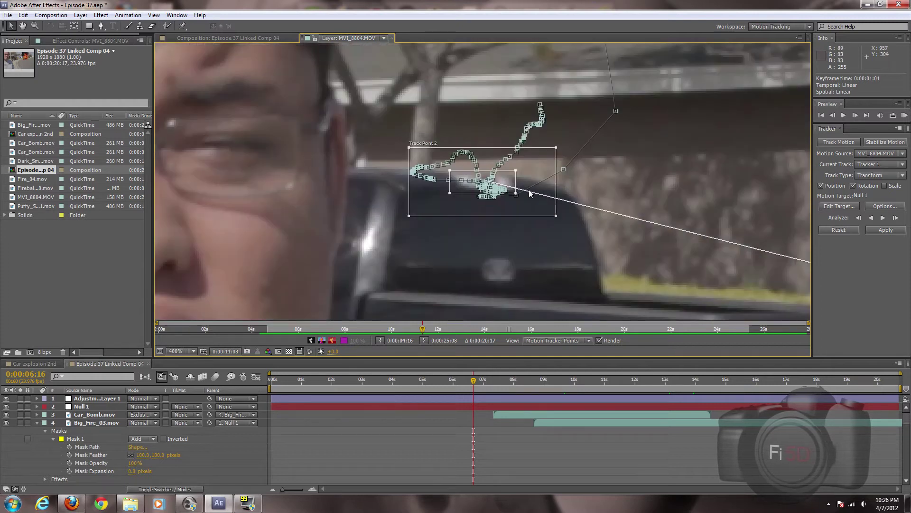
{"action": "scroll", "coordinate": [540, 204], "scroll_direction": "up", "scroll_amount": 7}
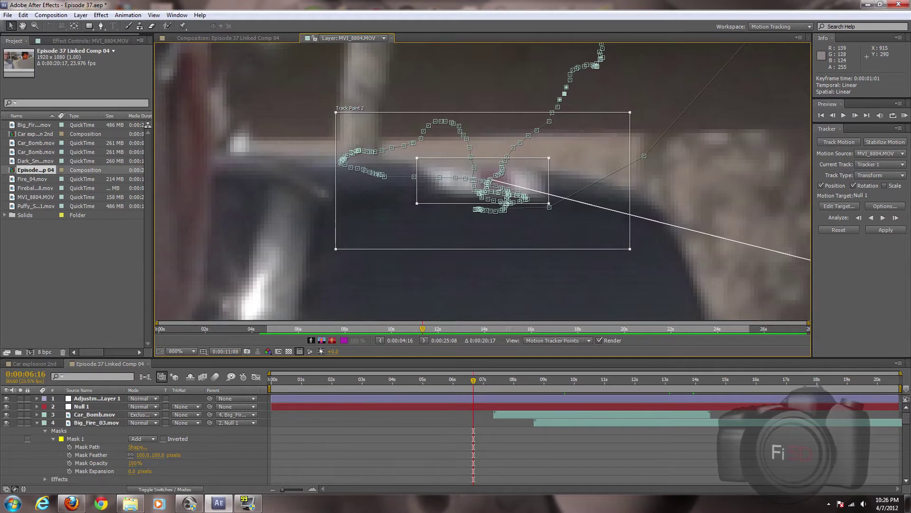
{"action": "scroll", "coordinate": [650, 182], "scroll_direction": "down", "scroll_amount": 4}
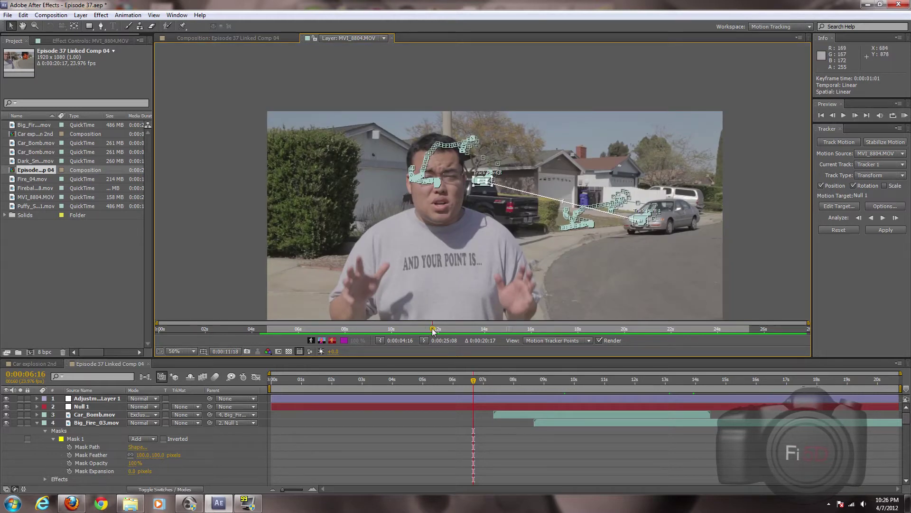
Step: Check the track point frame by frame around the blurred 12:18 frame, zooming in closely
{"action": "left_click_drag", "start_coordinate": [432, 331], "coordinate": [456, 332]}
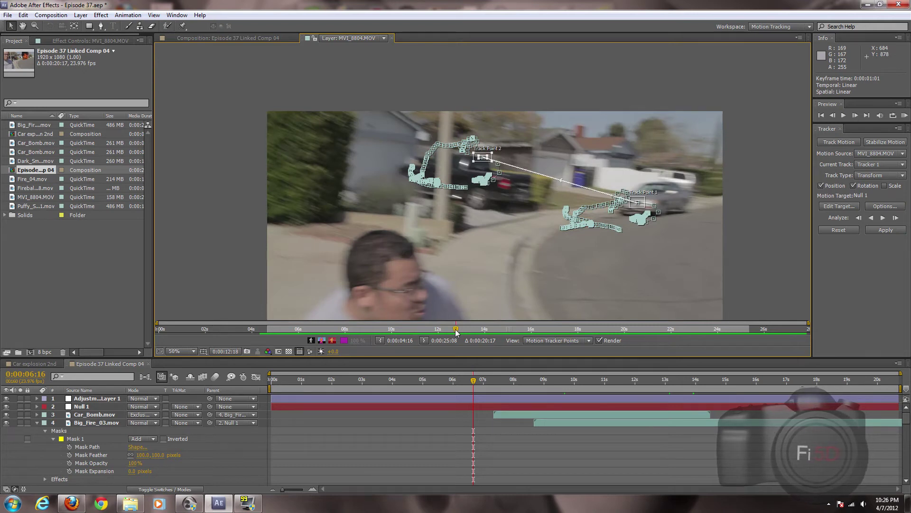
{"action": "scroll", "coordinate": [483, 133], "scroll_direction": "up", "scroll_amount": 2}
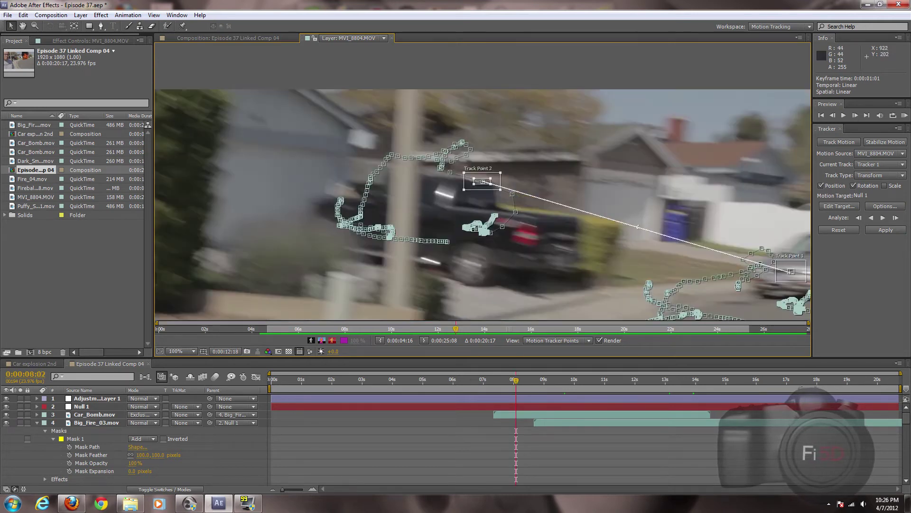
{"action": "scroll", "coordinate": [483, 181], "scroll_direction": "up", "scroll_amount": 5}
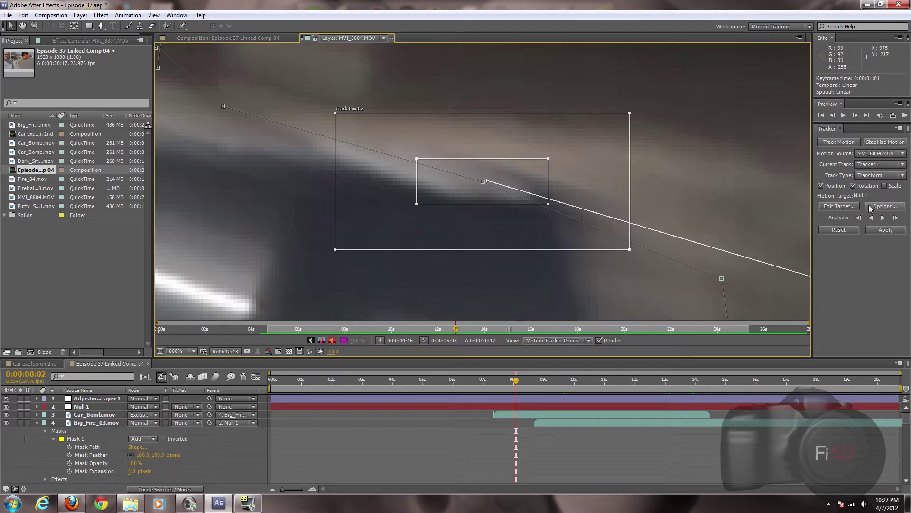
{"action": "key", "text": "Page_Up"}
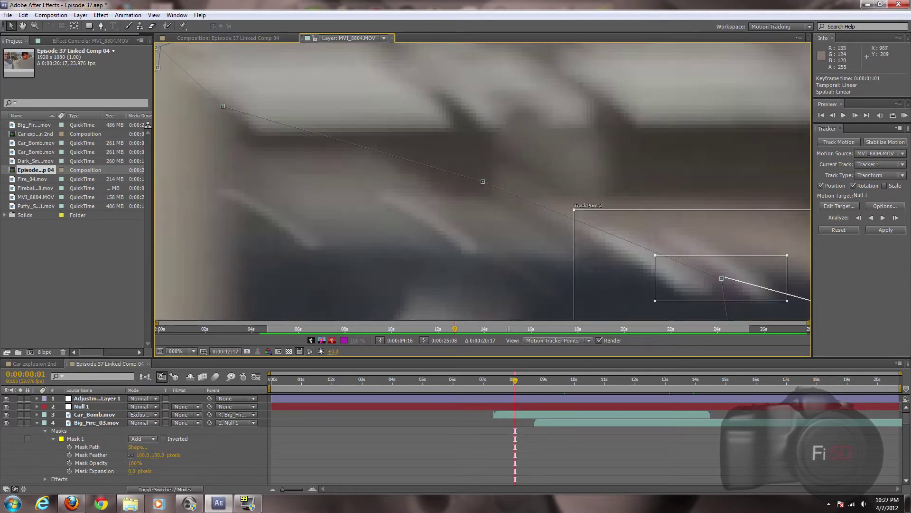
{"action": "key", "text": "Page_Down"}
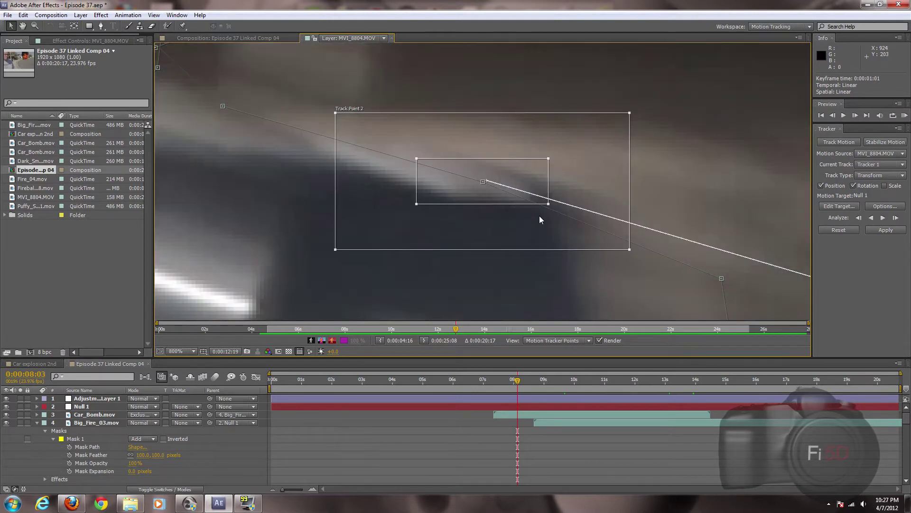
{"action": "key", "text": "Page_Down"}
{"action": "key", "text": "Page_Up"}
{"action": "scroll", "coordinate": [536, 222], "scroll_direction": "down", "scroll_amount": 6}
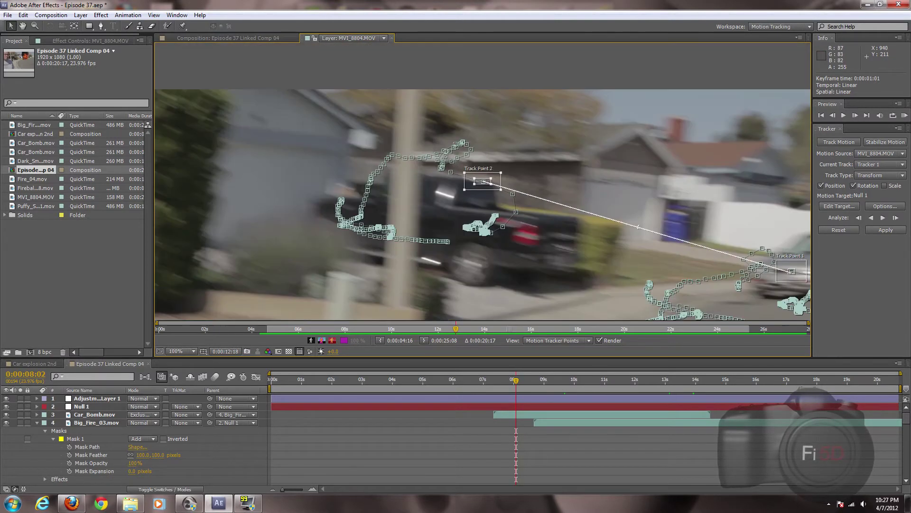
{"action": "scroll", "coordinate": [685, 251], "scroll_direction": "up", "scroll_amount": 2}
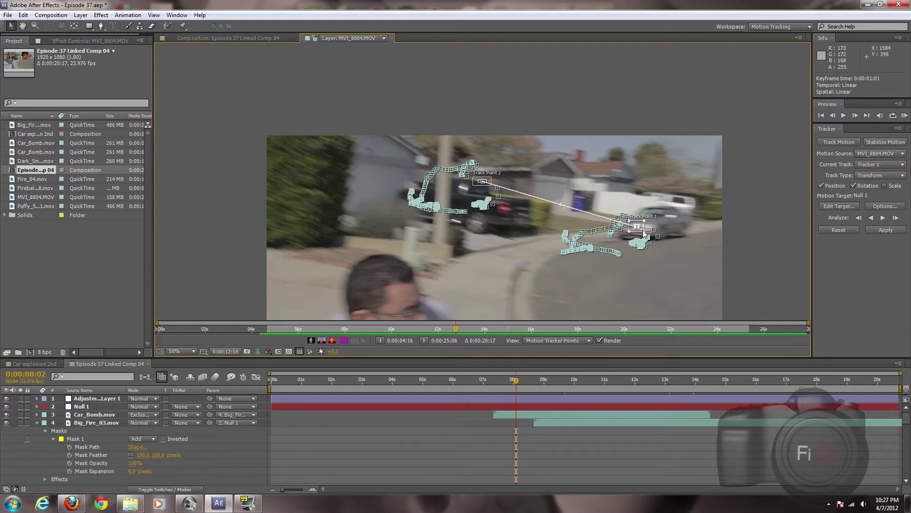
{"action": "key", "text": "period"}
{"action": "key", "text": "period"}
{"action": "key", "text": "period"}
{"action": "key", "text": "period"}
{"action": "key", "text": "period"}
{"action": "key", "text": "period"}
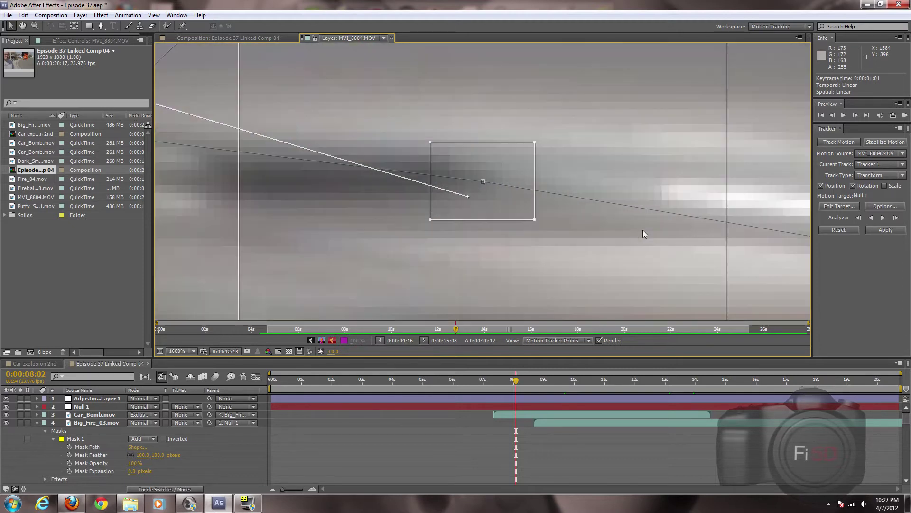
{"action": "key", "text": "Page_Up"}
{"action": "key", "text": "comma"}
{"action": "key", "text": "comma"}
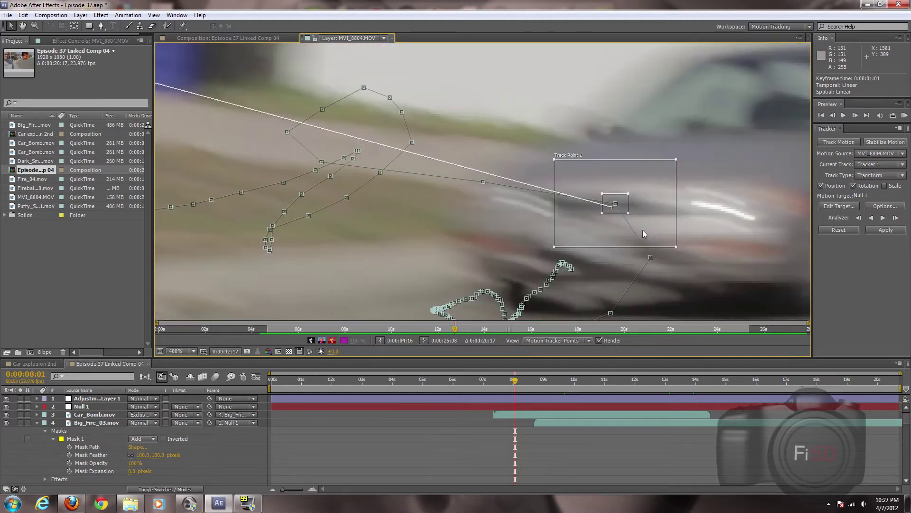
Step: Go to 0:00:10:01 and re-analyze the track one frame backward
{"action": "left_click", "coordinate": [501, 329]}
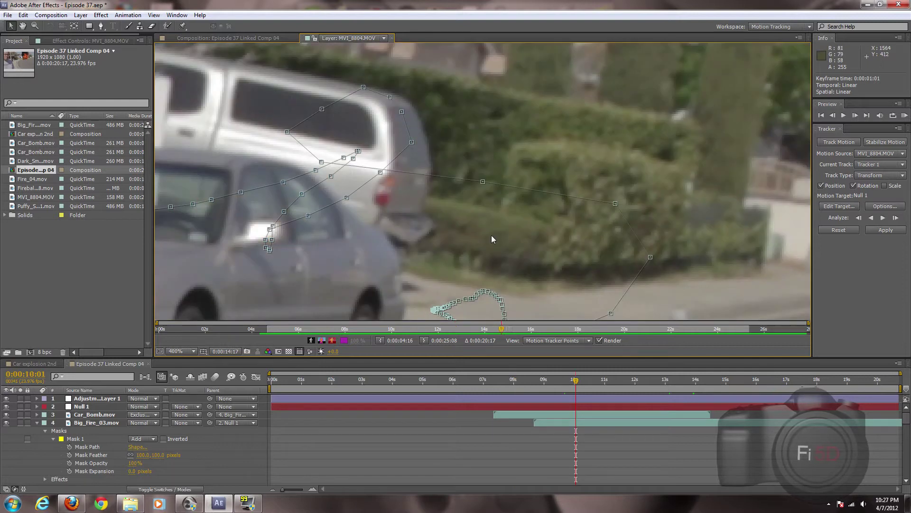
{"action": "scroll", "coordinate": [491, 235], "scroll_direction": "down", "scroll_amount": 3}
{"action": "scroll", "coordinate": [386, 214], "scroll_direction": "up", "scroll_amount": 4}
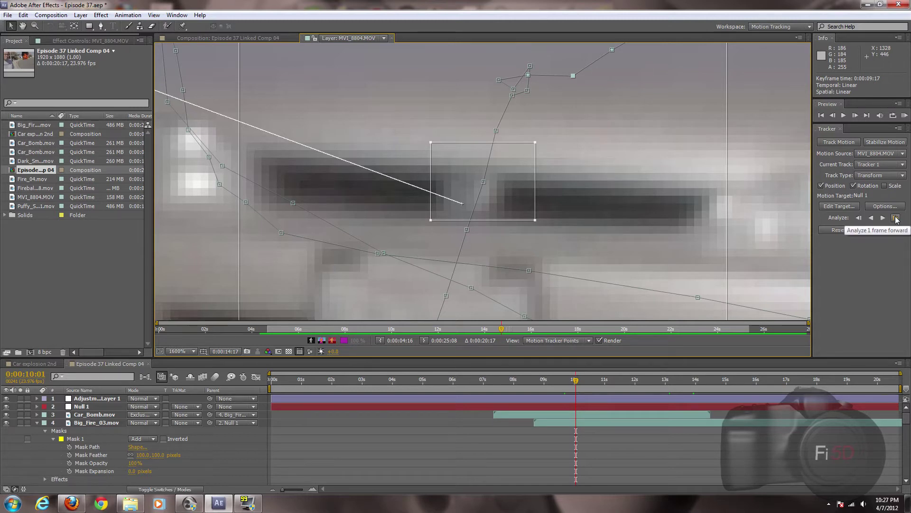
{"action": "left_click", "coordinate": [859, 217]}
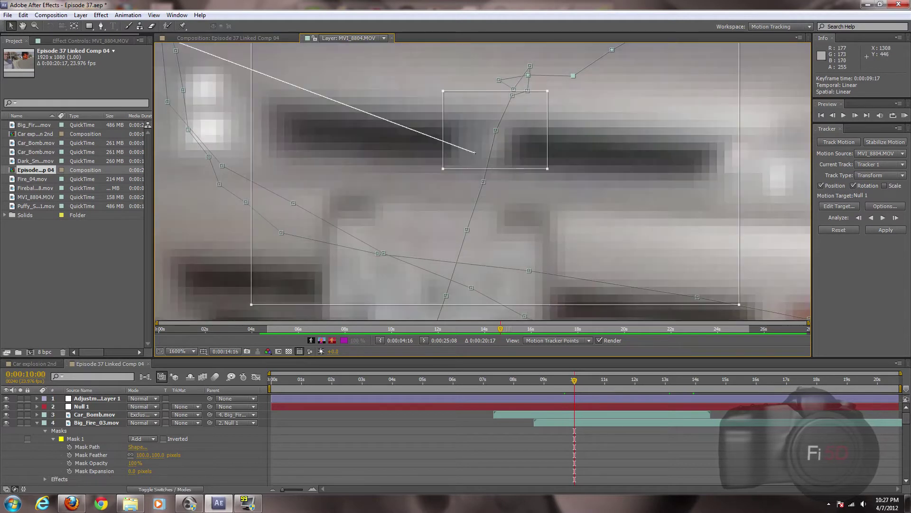
Step: Zoom out and pan over the whole tracked street scene, then return to the explosion composition
{"action": "key", "text": "comma"}
{"action": "key", "text": "comma"}
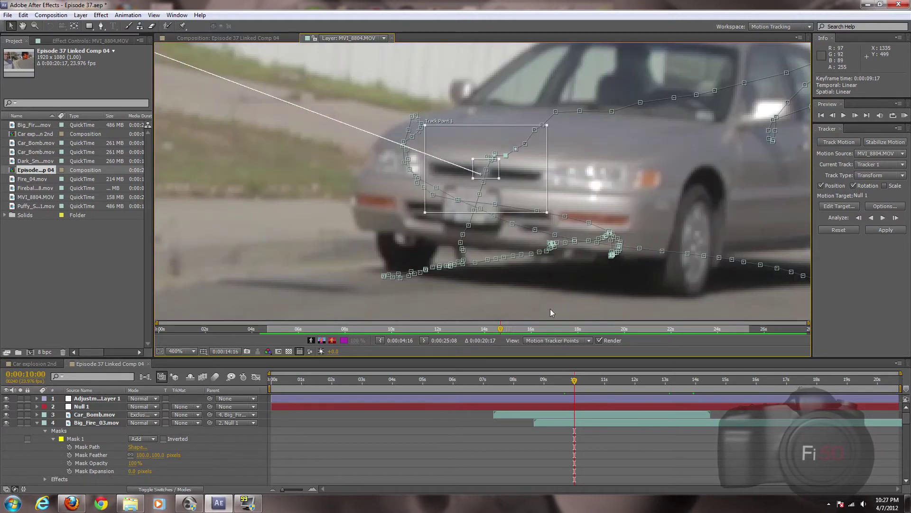
{"action": "key", "text": "comma"}
{"action": "key", "text": "comma"}
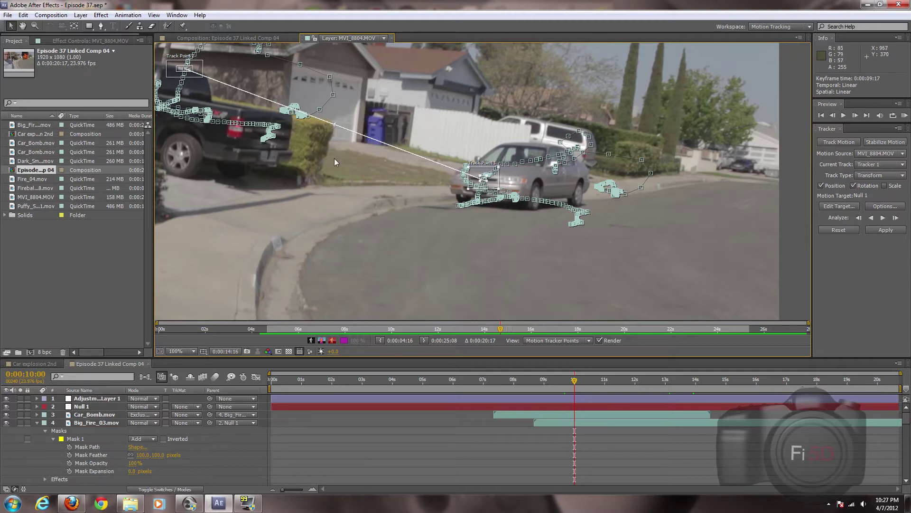
{"action": "key", "text": "space"}
{"action": "left_click_drag", "start_coordinate": [334, 162], "coordinate": [445, 218]}
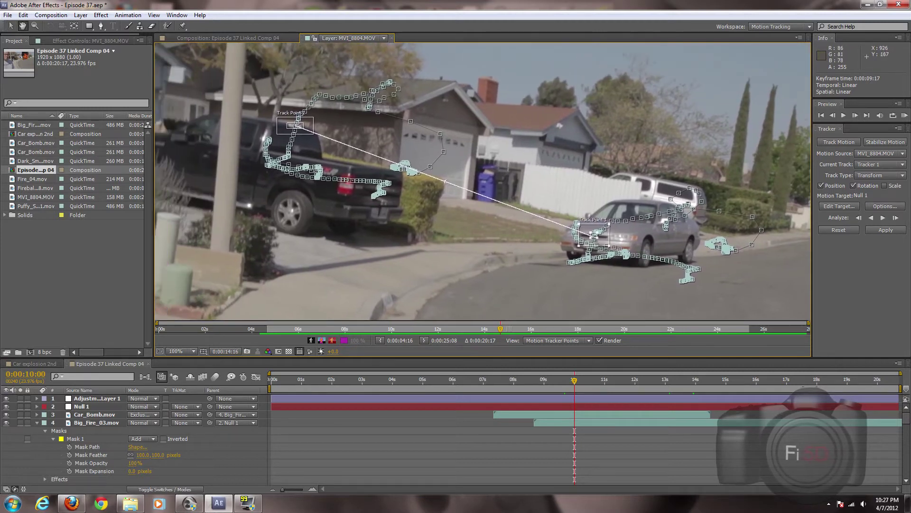
{"action": "left_click", "coordinate": [224, 37]}
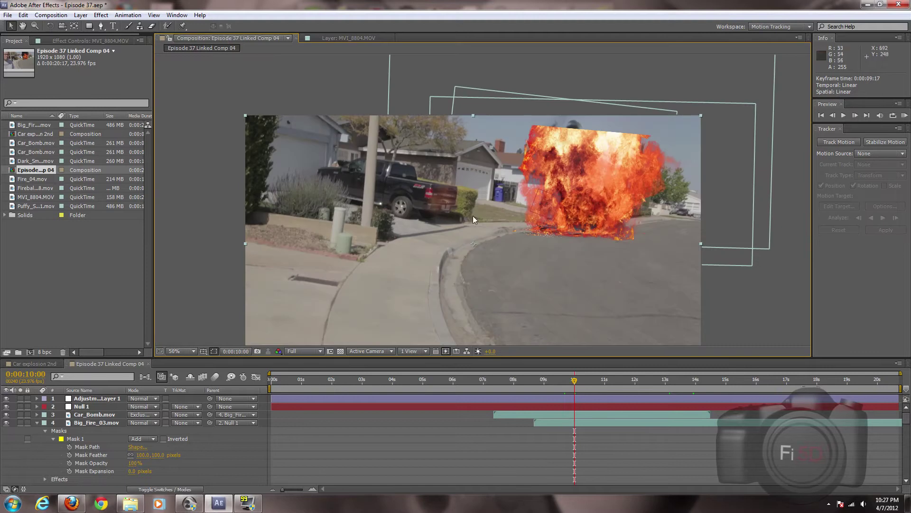
Step: Confirm Null 1 as the tracker's motion target for MVI_8804.MOV, then return to the composition
{"action": "left_click", "coordinate": [574, 406]}
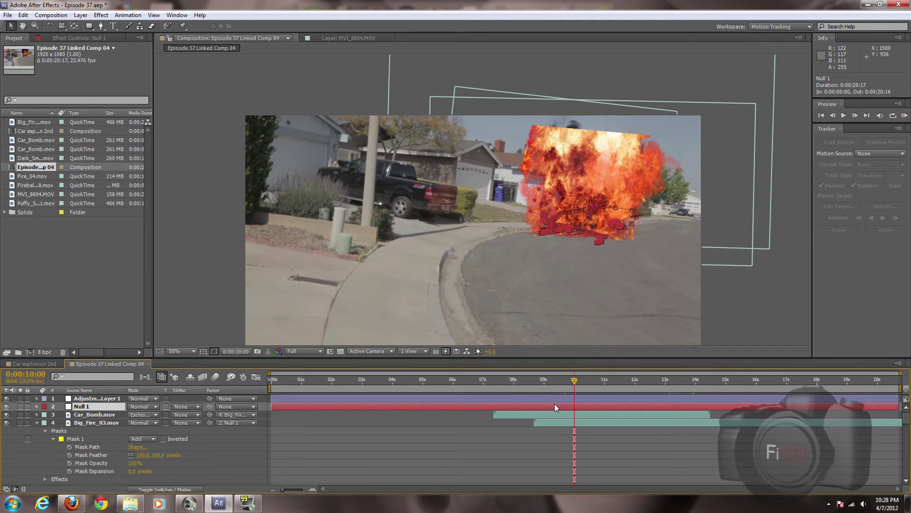
{"action": "left_click", "coordinate": [336, 39]}
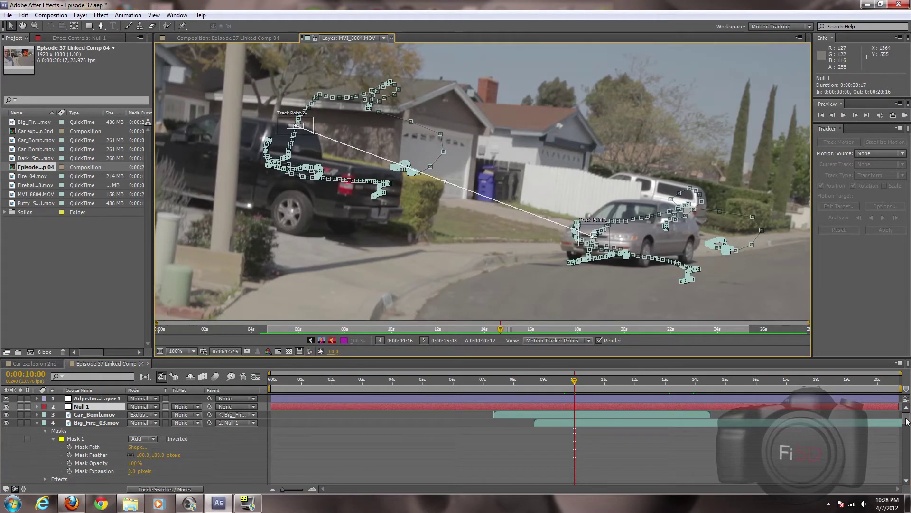
{"action": "scroll", "coordinate": [609, 431], "scroll_direction": "down", "scroll_amount": 10}
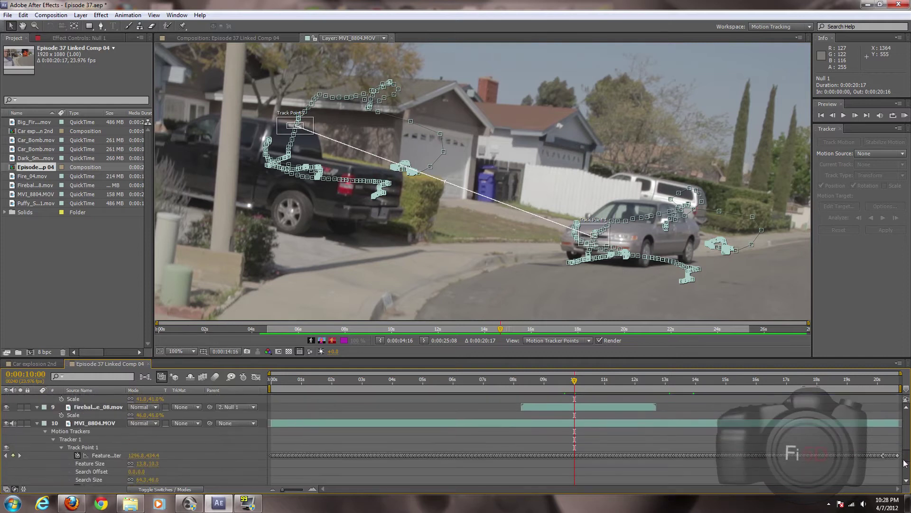
{"action": "left_click", "coordinate": [590, 409]}
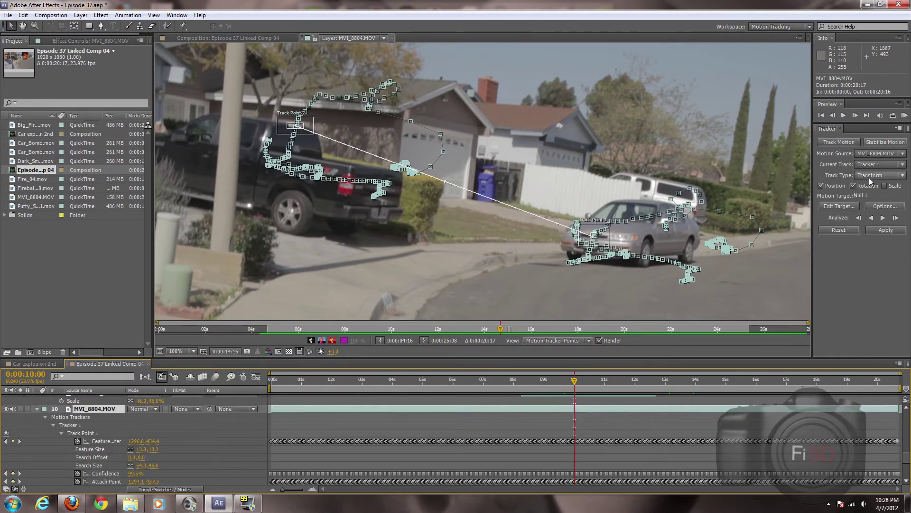
{"action": "left_click", "coordinate": [854, 205]}
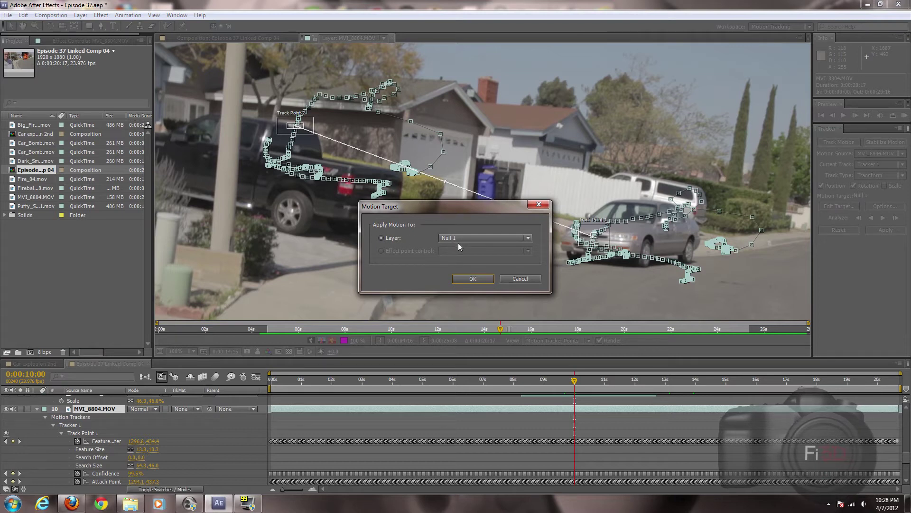
{"action": "left_click", "coordinate": [473, 279]}
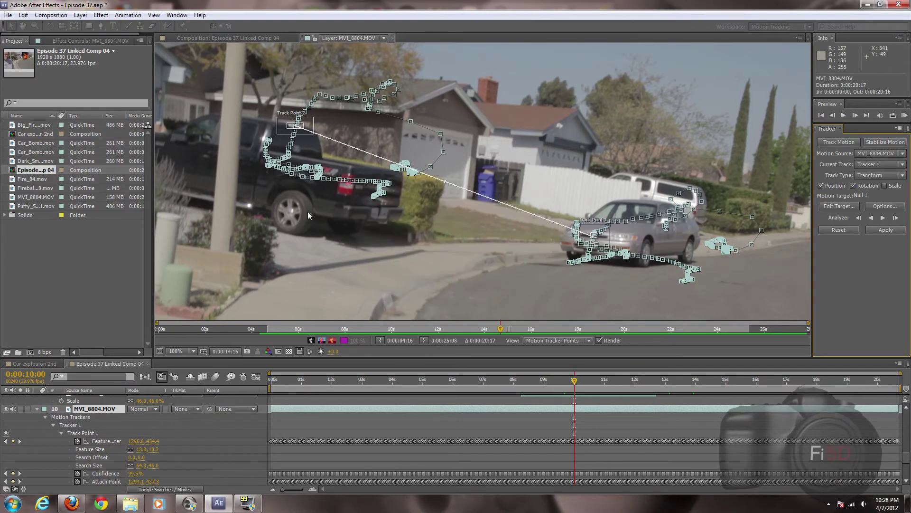
{"action": "left_click", "coordinate": [206, 40]}
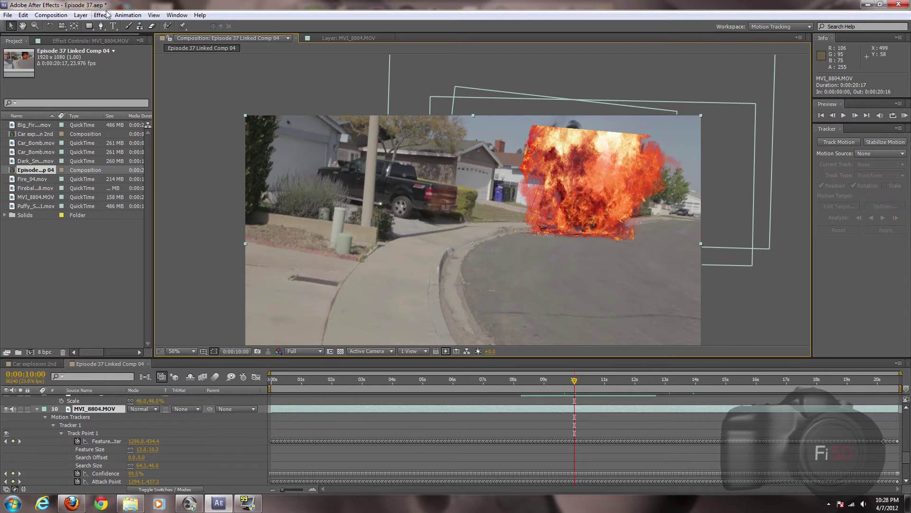
Step: Browse the new-layer options and close them without creating a layer
{"action": "left_click", "coordinate": [90, 16]}
{"action": "mouse_move", "coordinate": [95, 26]}
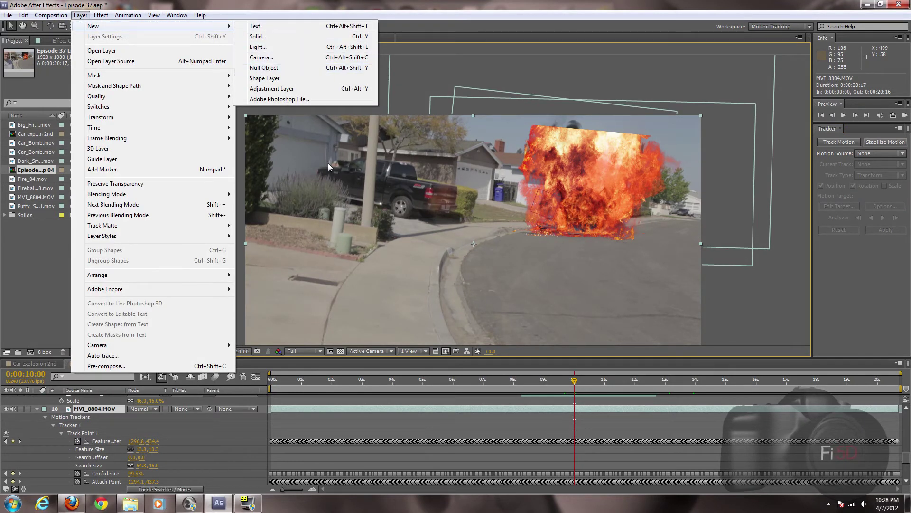
{"action": "left_click", "coordinate": [906, 460]}
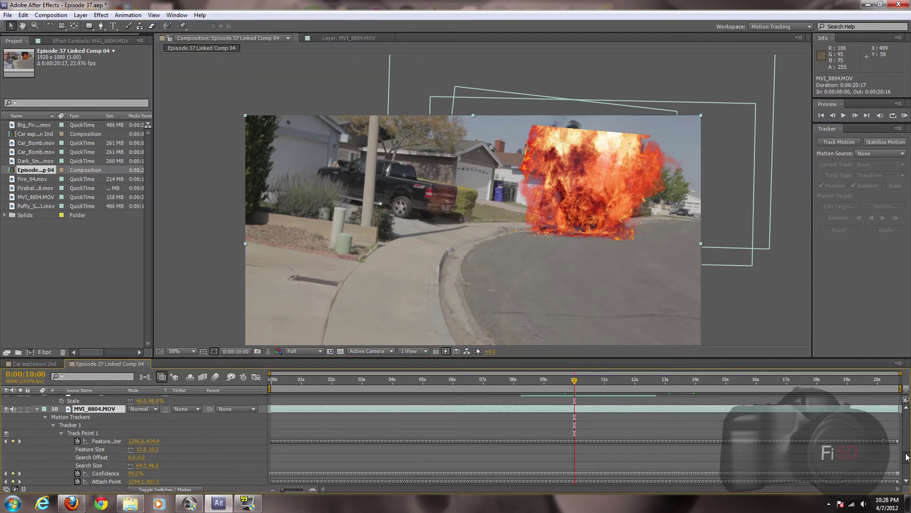
{"action": "left_click_drag", "start_coordinate": [907, 459], "coordinate": [907, 414]}
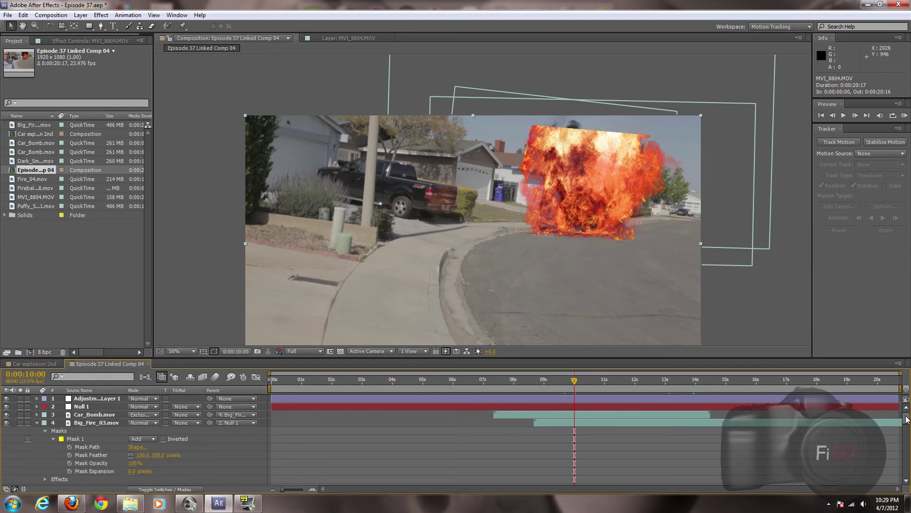
{"action": "scroll", "coordinate": [906, 419], "scroll_direction": "down", "scroll_amount": 1}
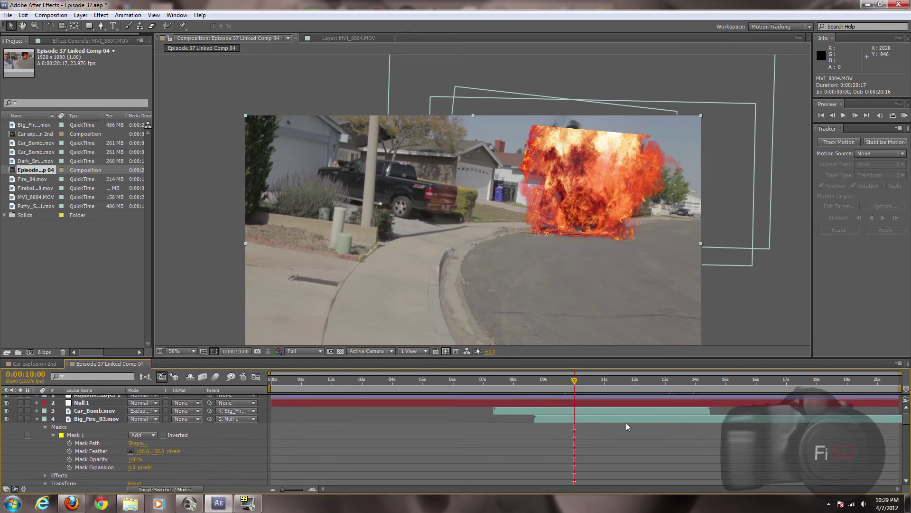
{"action": "left_click", "coordinate": [245, 423]}
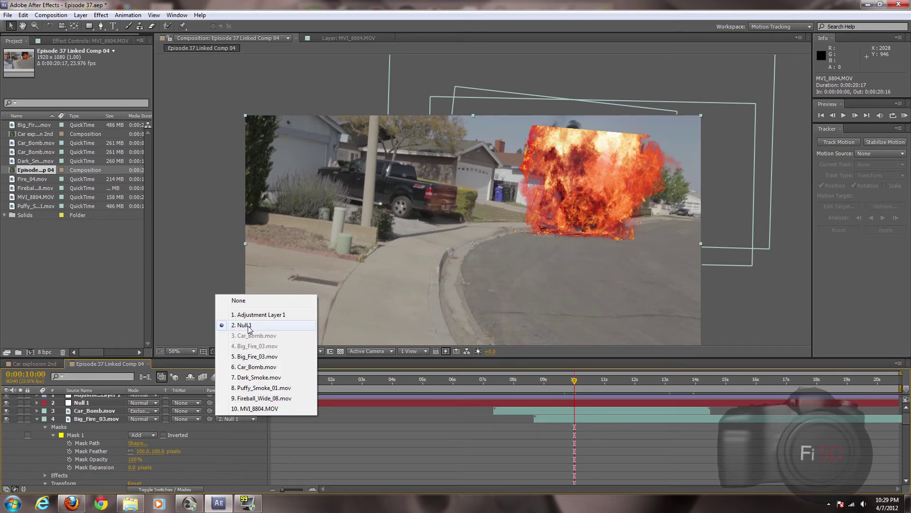
{"action": "left_click", "coordinate": [257, 435]}
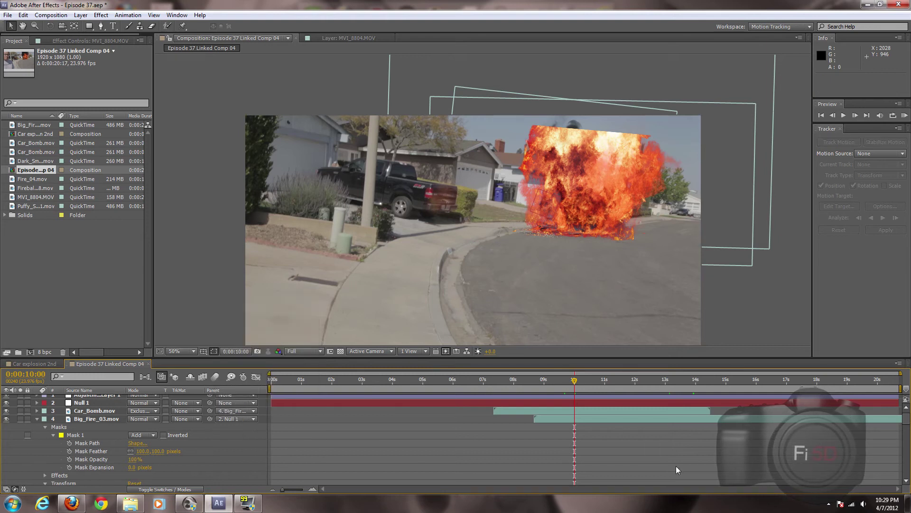
{"action": "scroll", "coordinate": [907, 418], "scroll_direction": "up", "scroll_amount": 1}
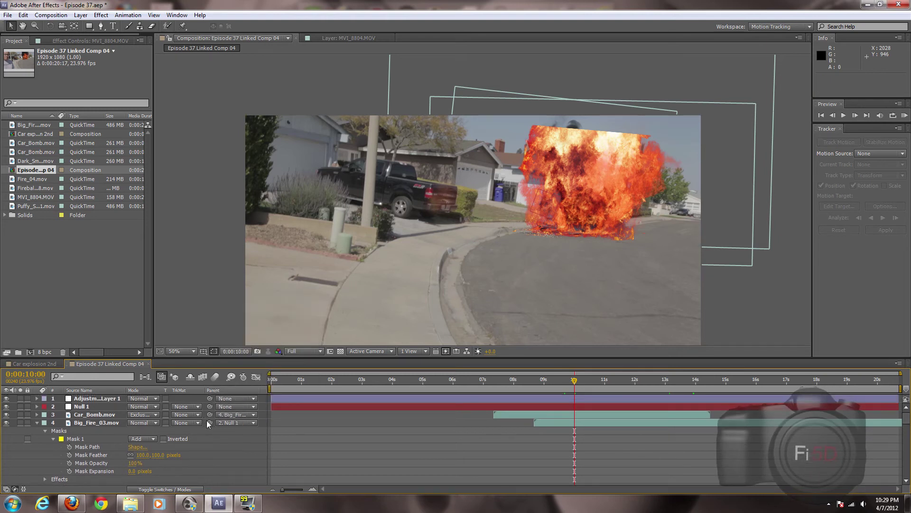
{"action": "left_click_drag", "start_coordinate": [210, 424], "coordinate": [81, 410]}
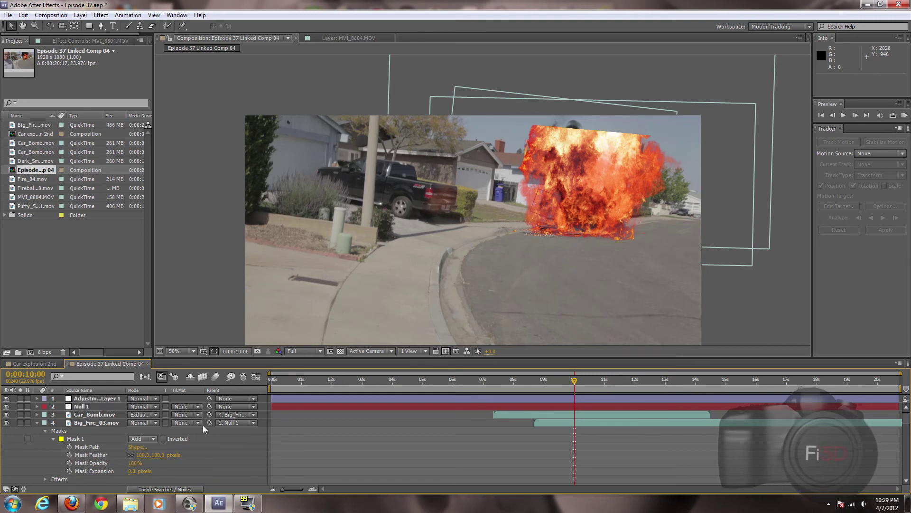
{"action": "left_click", "coordinate": [232, 422]}
{"action": "left_click", "coordinate": [248, 439]}
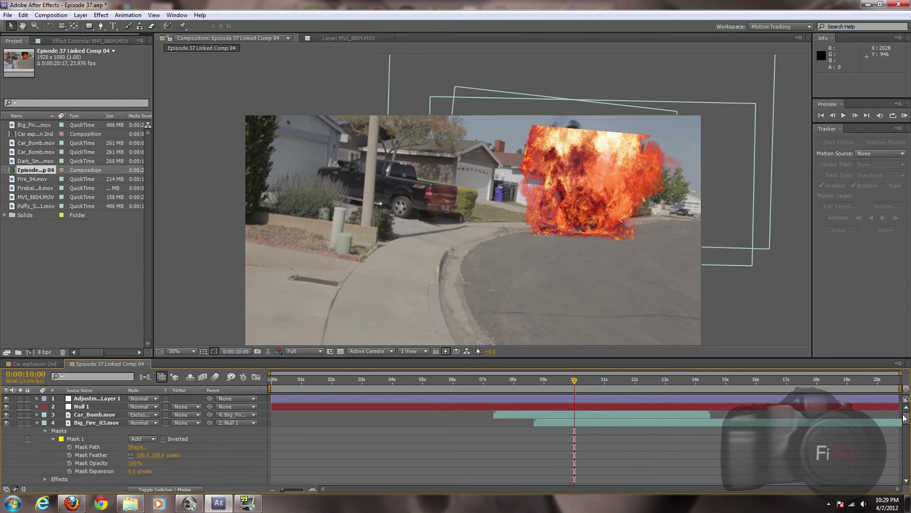
Step: Scrub through 0:00:08:21, 0:00:09:05 and 0:00:09:06, then jump to 0:00:15:03 to check the fire's tracking
{"action": "left_click_drag", "start_coordinate": [567, 378], "coordinate": [544, 380]}
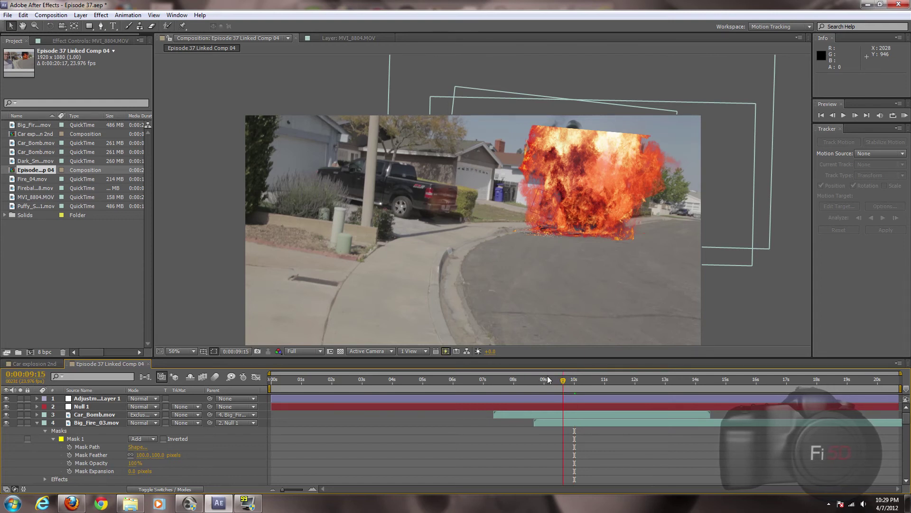
{"action": "left_click", "coordinate": [542, 380]}
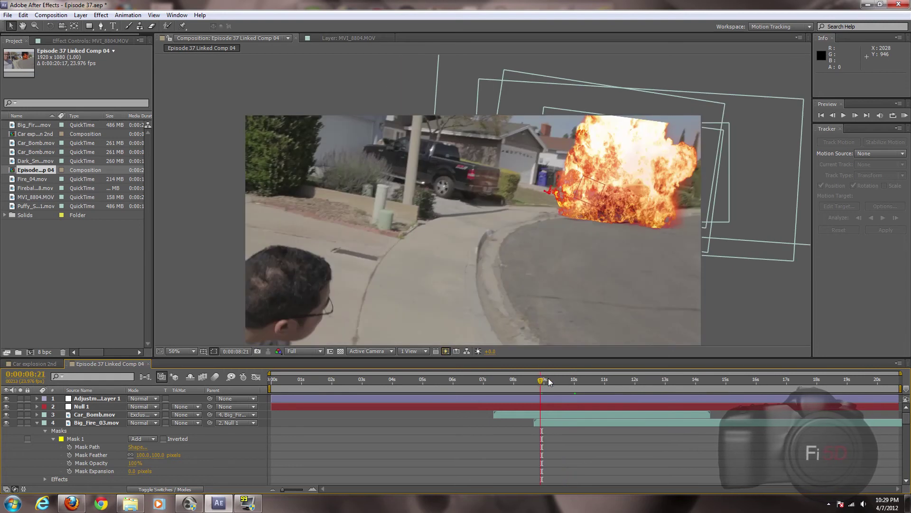
{"action": "left_click", "coordinate": [550, 381]}
{"action": "left_click", "coordinate": [551, 380]}
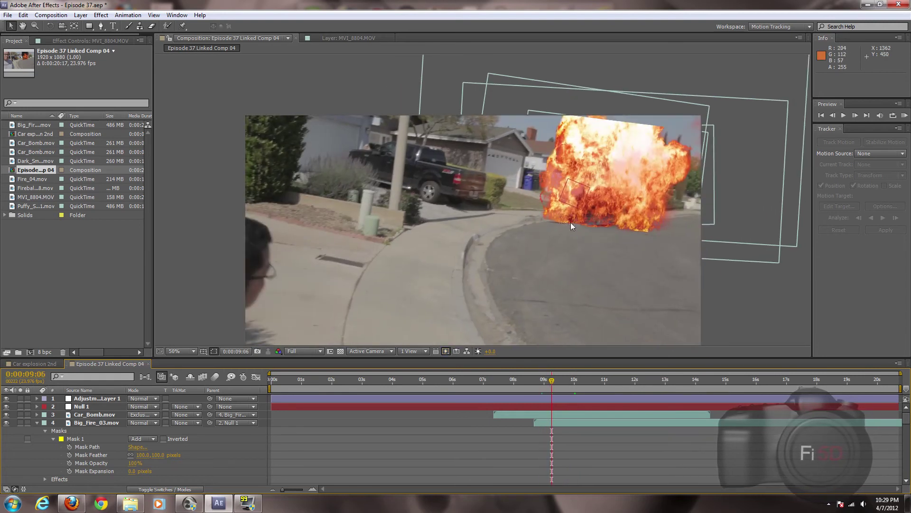
{"action": "left_click", "coordinate": [730, 385]}
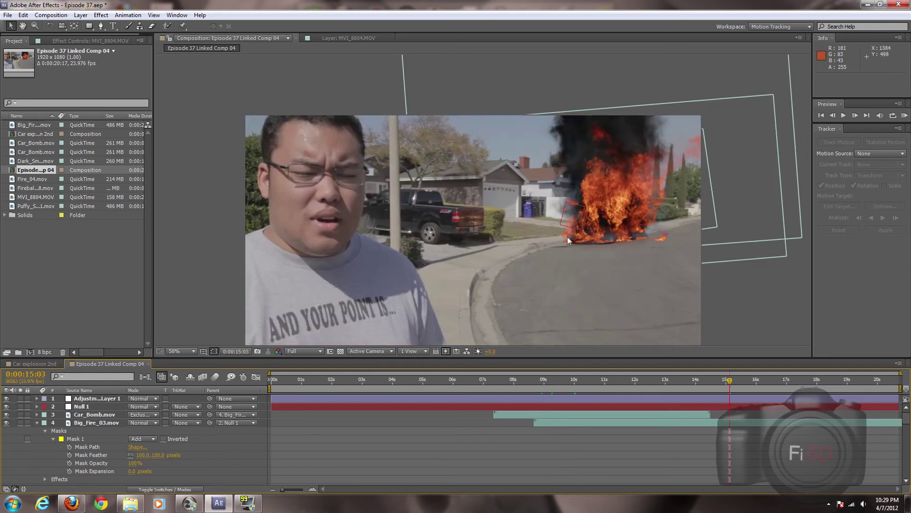